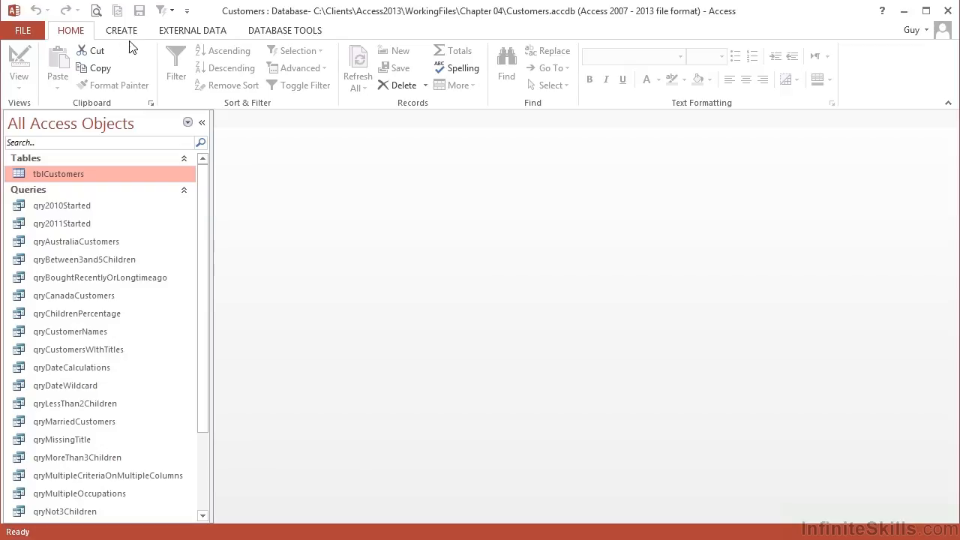
Create a new query in design view based on tblCustomers and enlarge the table's field list
left_click(127, 33)
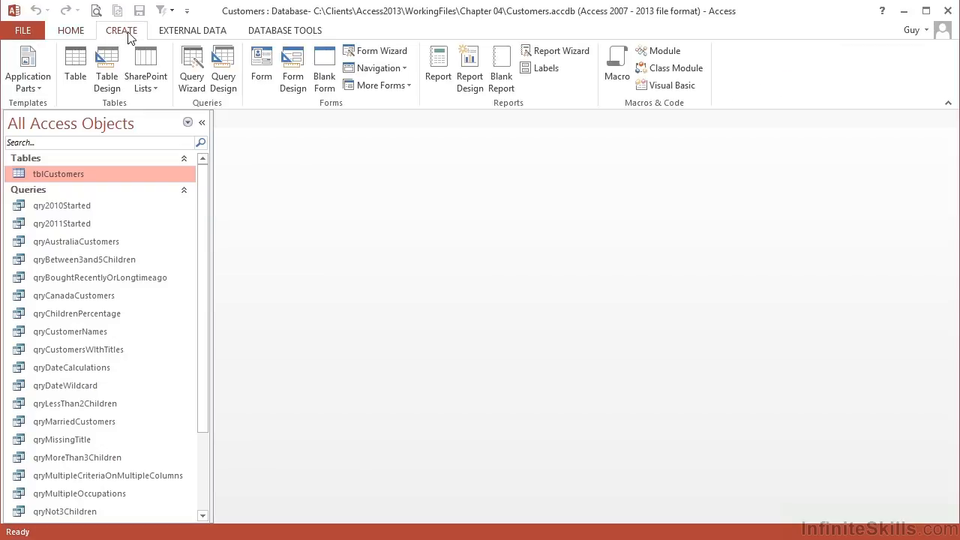
left_click(223, 71)
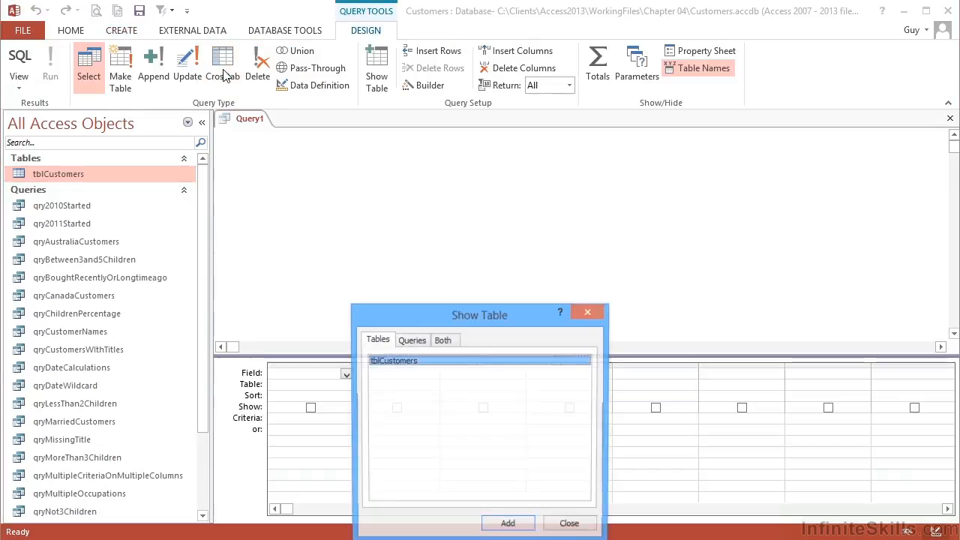
double_click(448, 361)
left_click(569, 524)
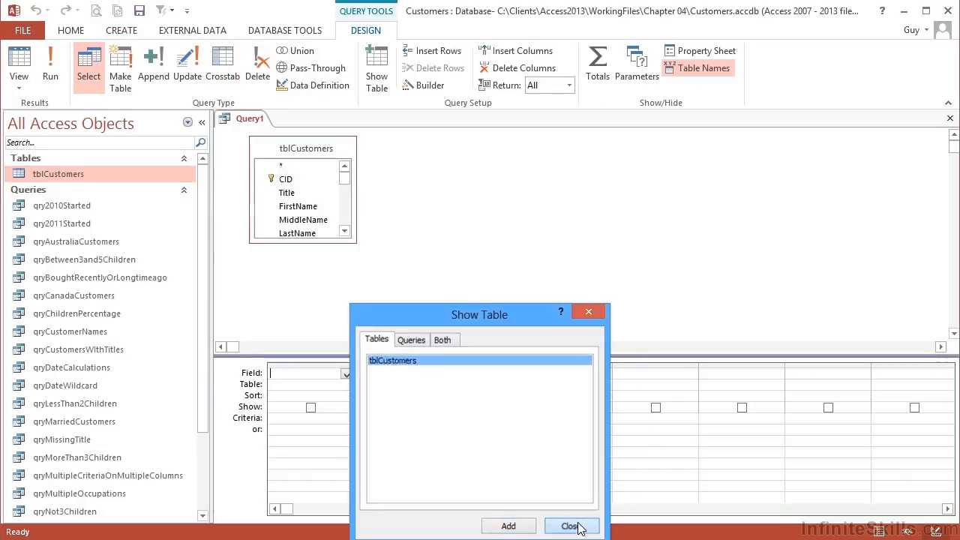
left_click_drag(349, 244, 378, 339)
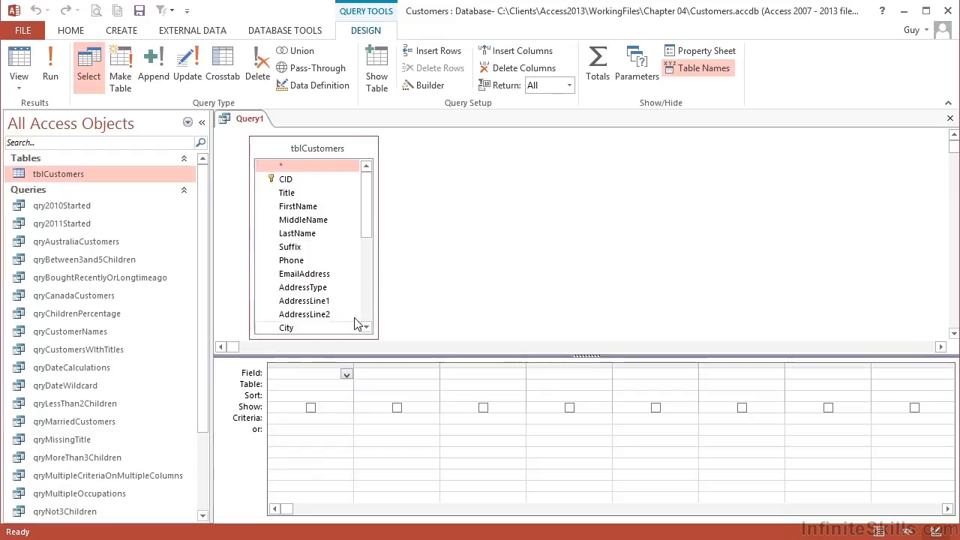
Add the FirstName, LastName and BirthDate fields from tblCustomers to the query grid
double_click(315, 206)
double_click(318, 235)
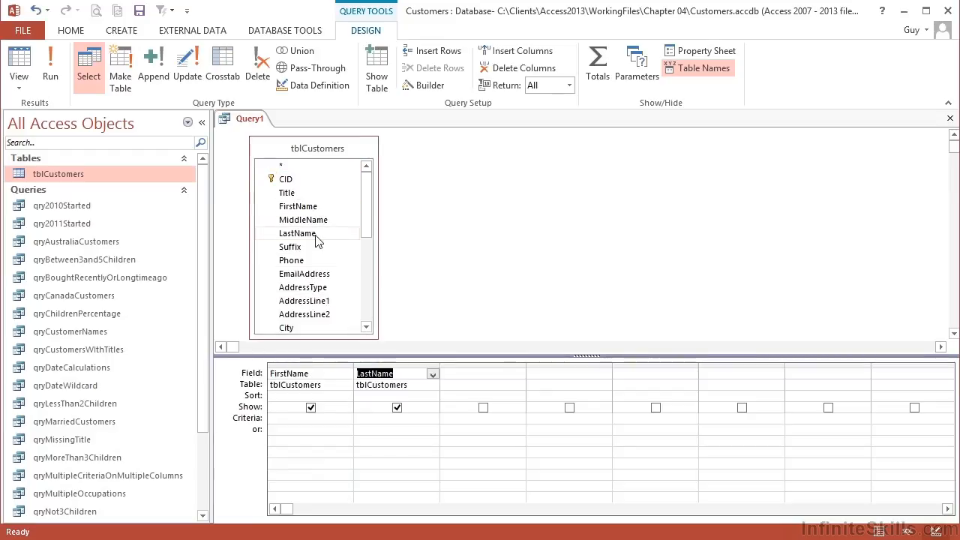
left_click_drag(368, 233, 367, 293)
double_click(298, 276)
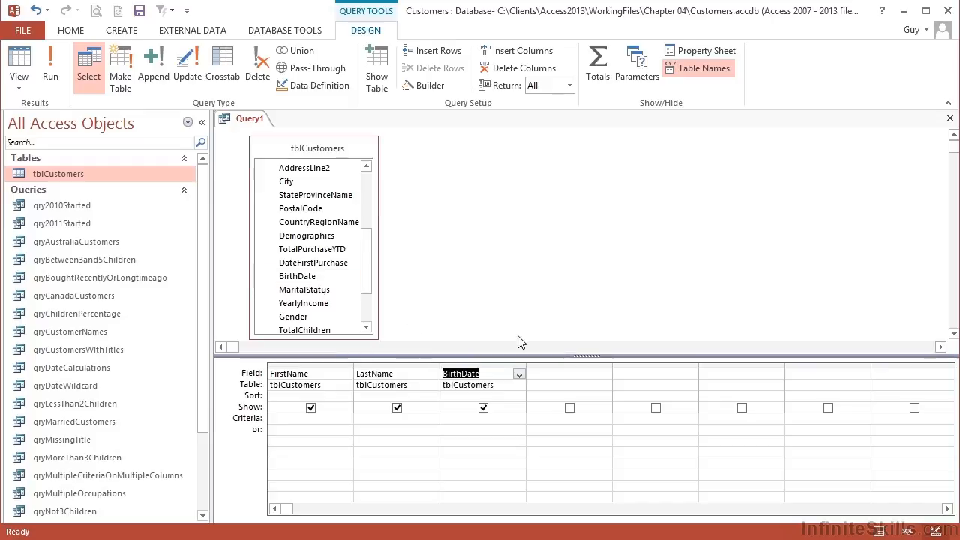
Start a calculated field in the fourth column and enter Age: date() - birthdate in the Zoom window
left_click(537, 375)
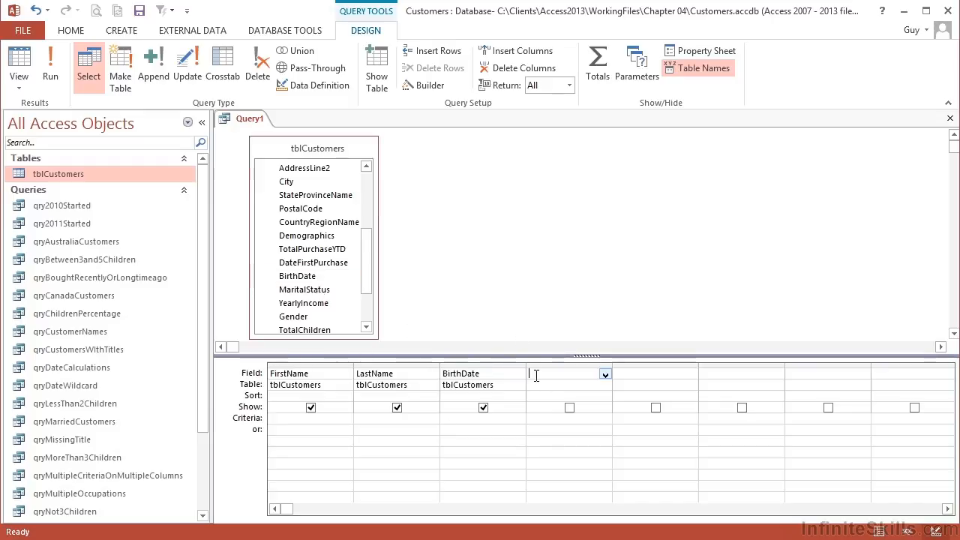
type("a")
key("BackSpace")
type("Age")
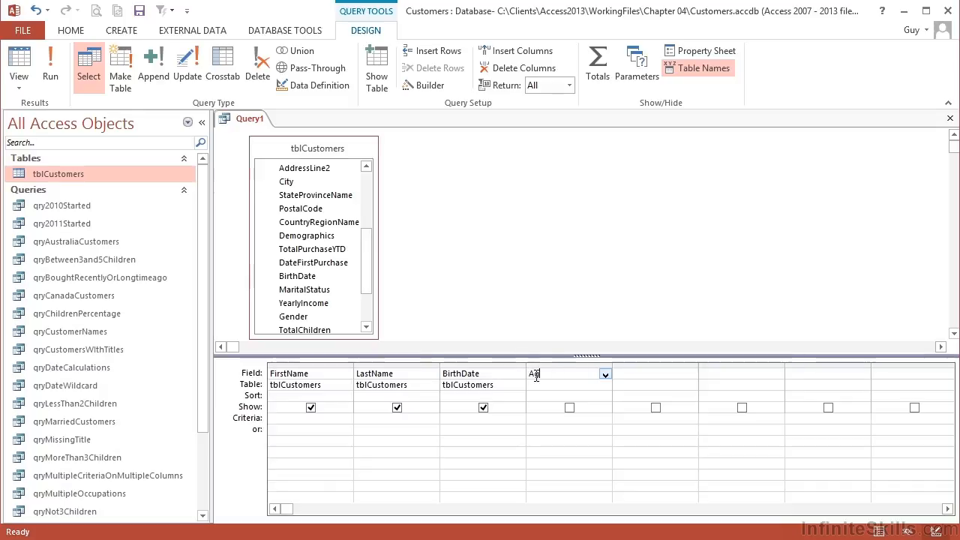
type(":")
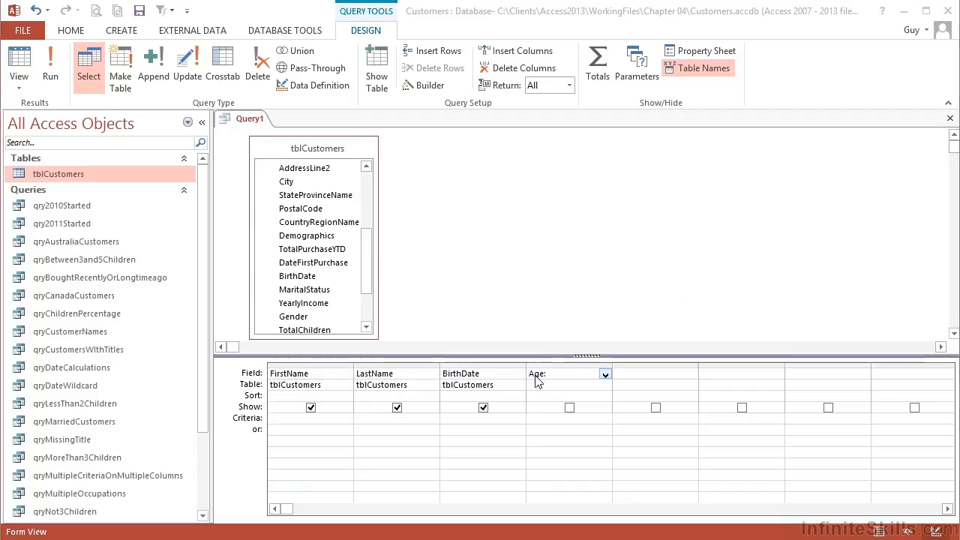
key("shift+F2")
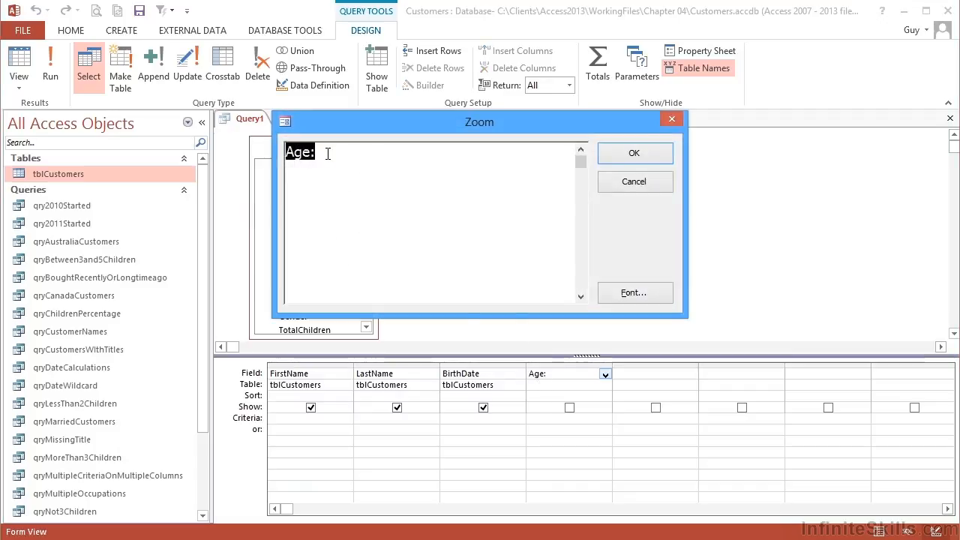
left_click(345, 157)
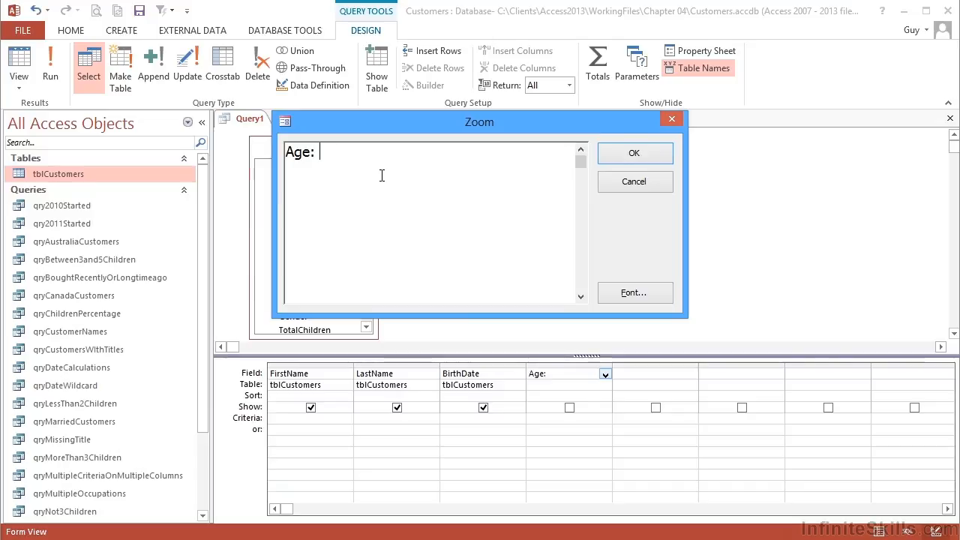
type("date()")
type("- bir")
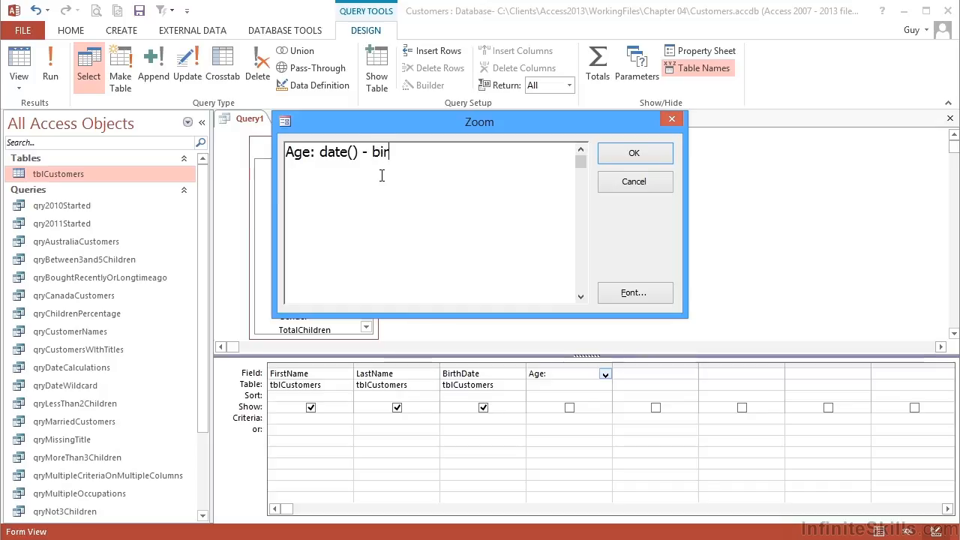
type("thdate")
Enclose the date subtraction in parentheses and divide it by 365.25
left_click(320, 153)
type("(")
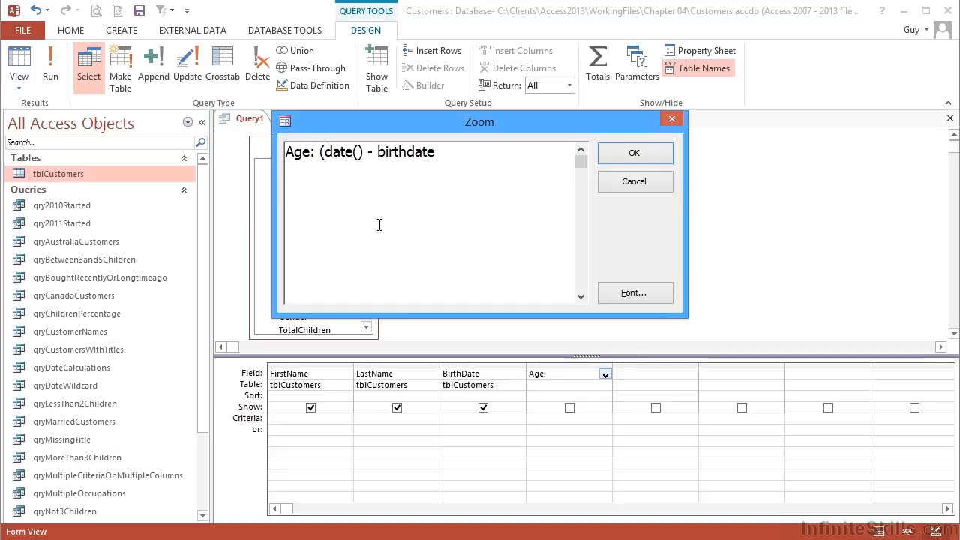
left_click(438, 159)
type(")")
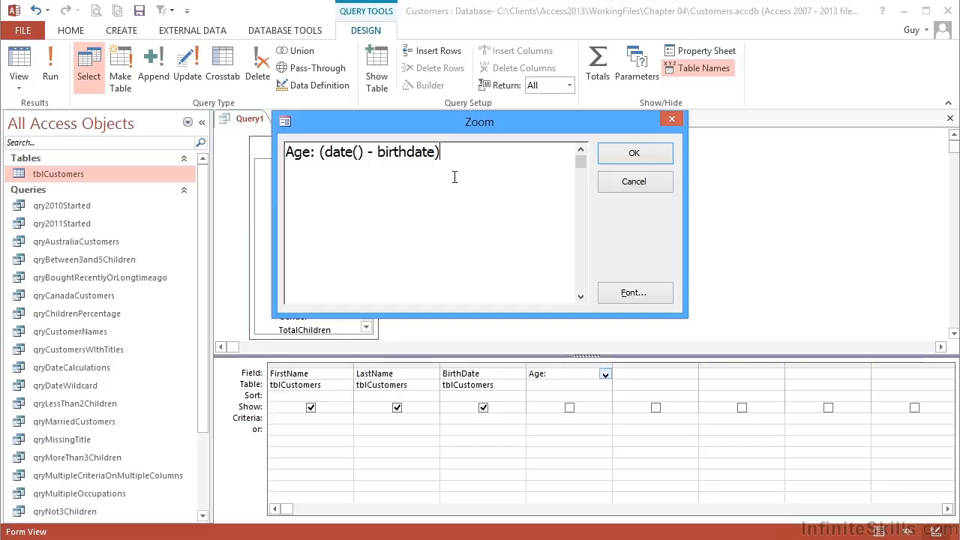
type(" / 365.25")
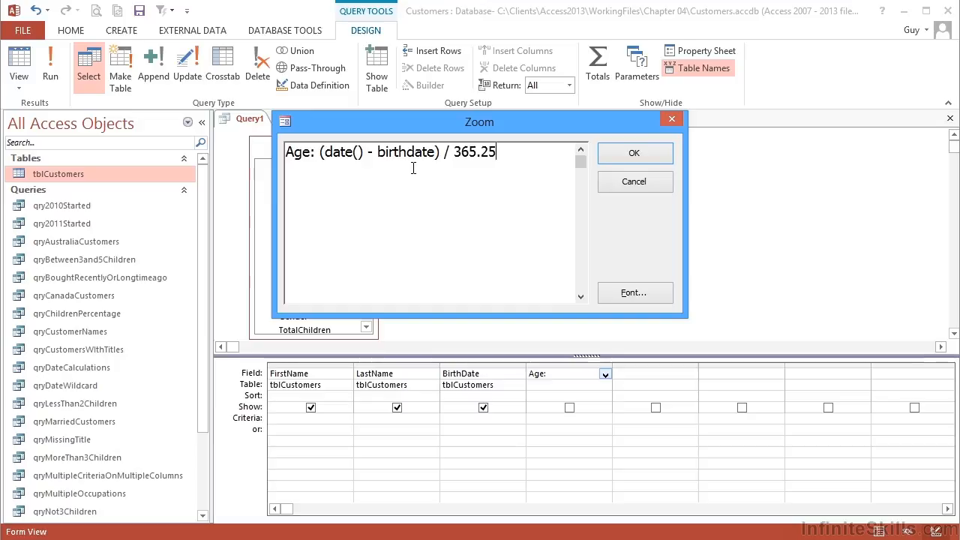
Wrap the whole Age calculation in the int function, giving int((date() - birthdate) / 365.25)
left_click(322, 156)
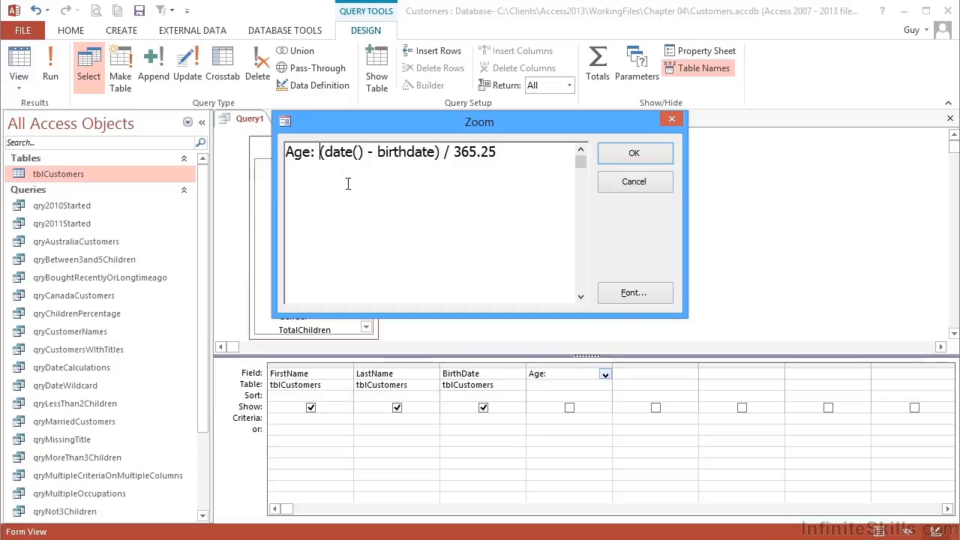
type("(")
left_click(505, 152)
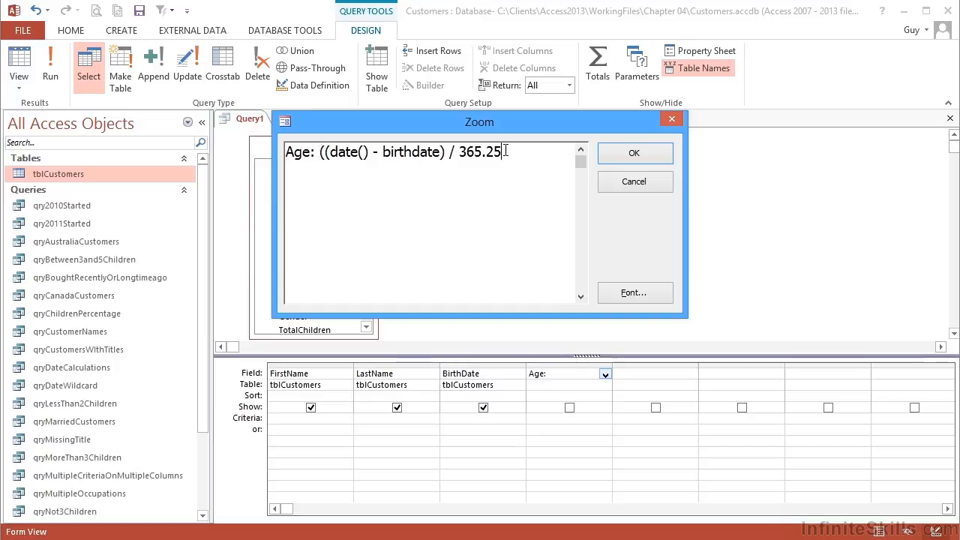
type(")")
type("int")
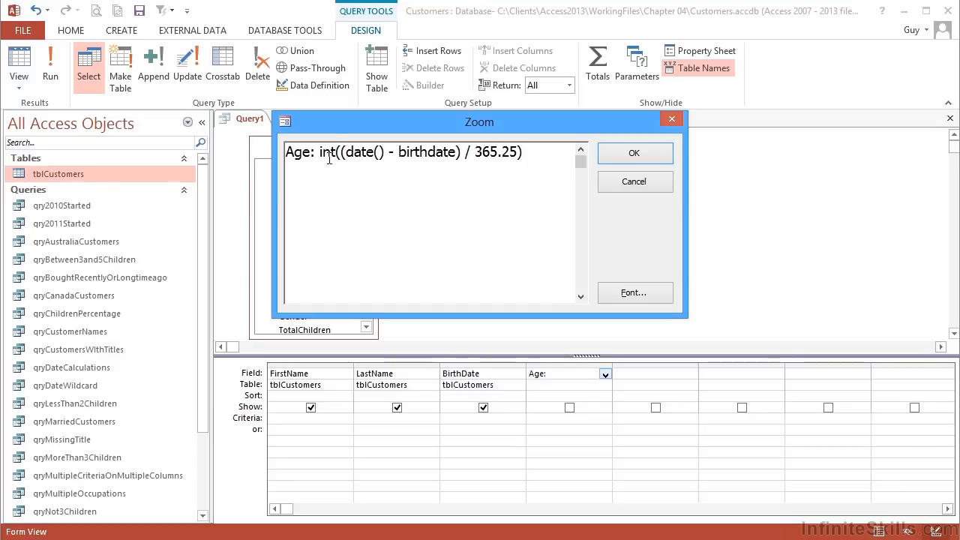
left_click(535, 153)
Examine the Age expression by highlighting date(), birthdate and the whole parenthesised subtraction
left_click_drag(347, 153, 384, 169)
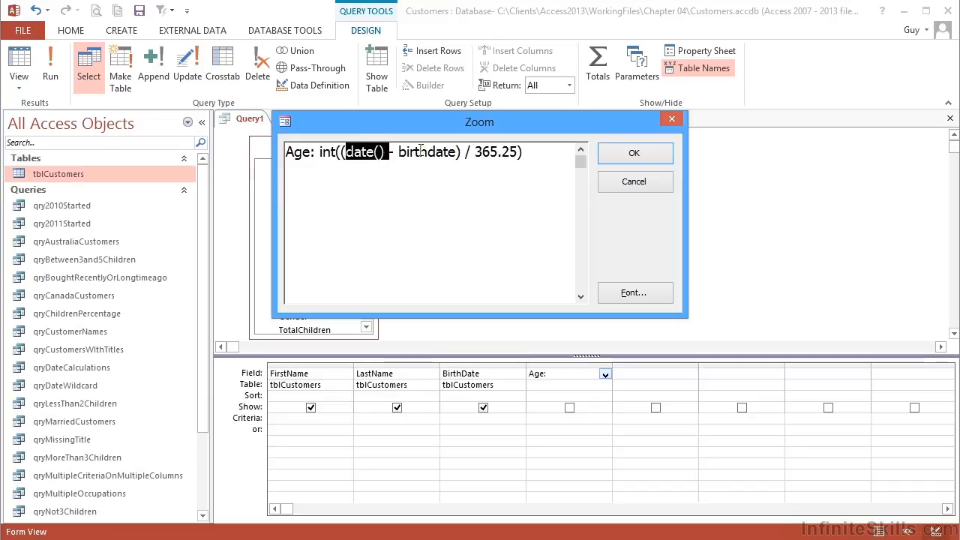
double_click(429, 177)
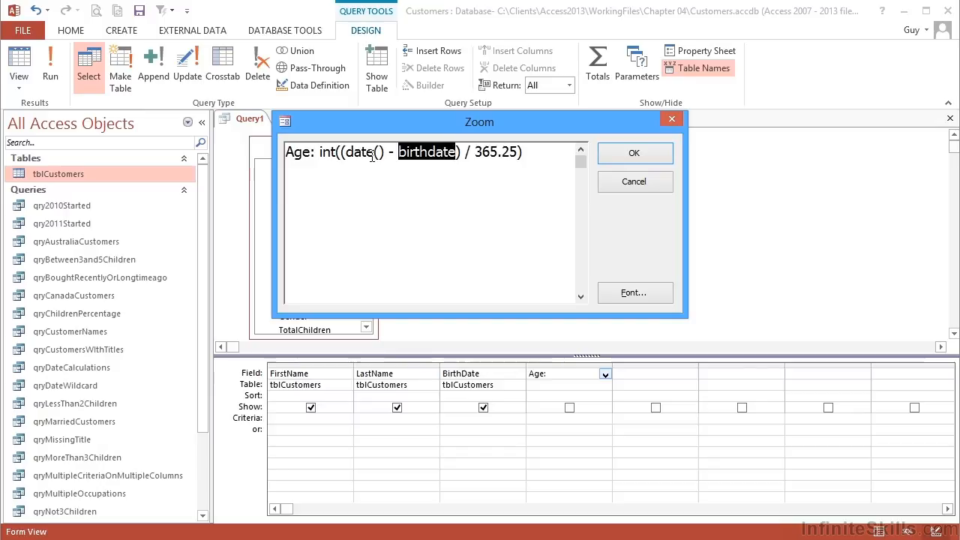
left_click_drag(341, 153, 368, 146)
key("shift+Right")
key("shift+Right")
key("shift+Right")
key("shift+Right")
key("shift+Right")
key("shift+Right")
key("shift+Right")
key("shift+Right")
key("shift+Right")
key("shift+Right")
key("shift+Right")
key("shift+Right")
key("shift+Right")
key("shift+Right")
key("shift+Right")
key("shift+Right")
key("shift+Right")
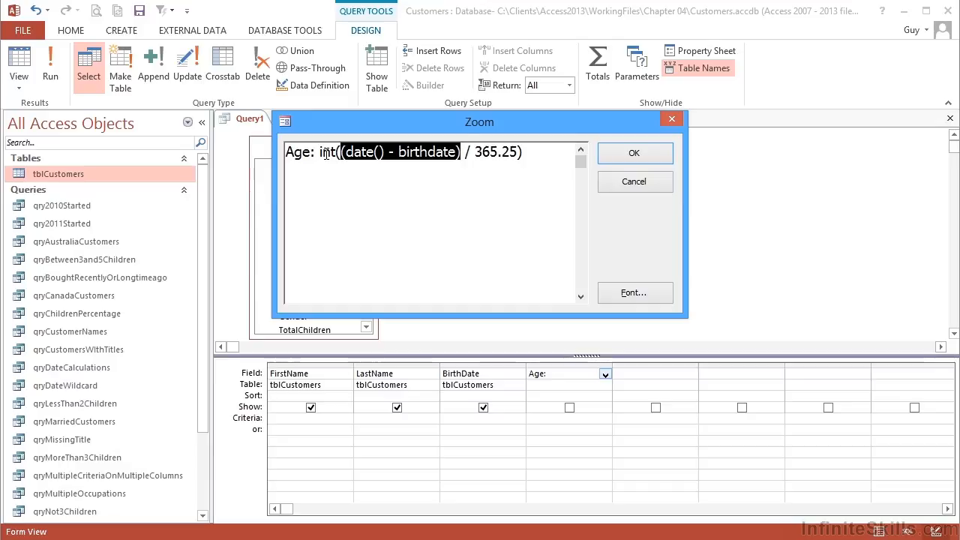
Accept the Age expression and view the query results to review the calculated ages
left_click(634, 153)
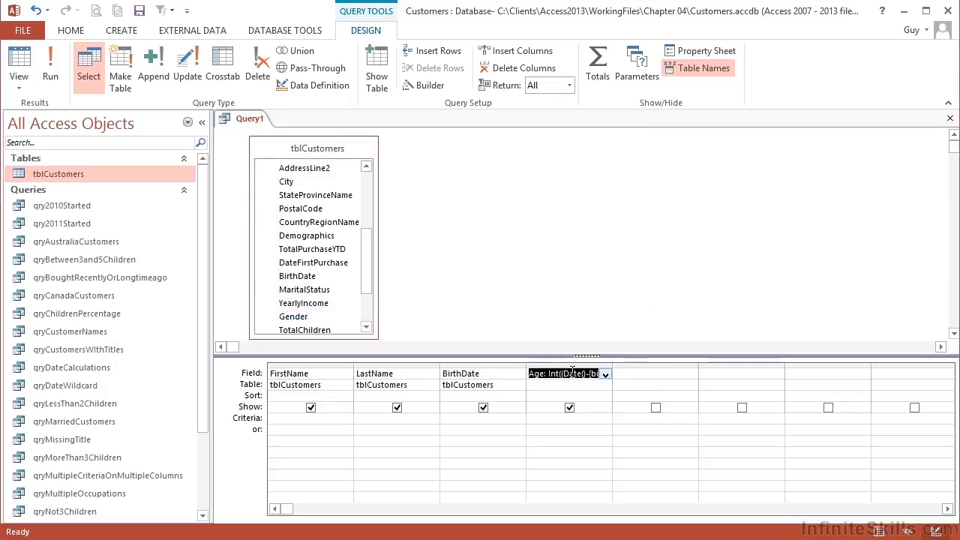
left_click(544, 395)
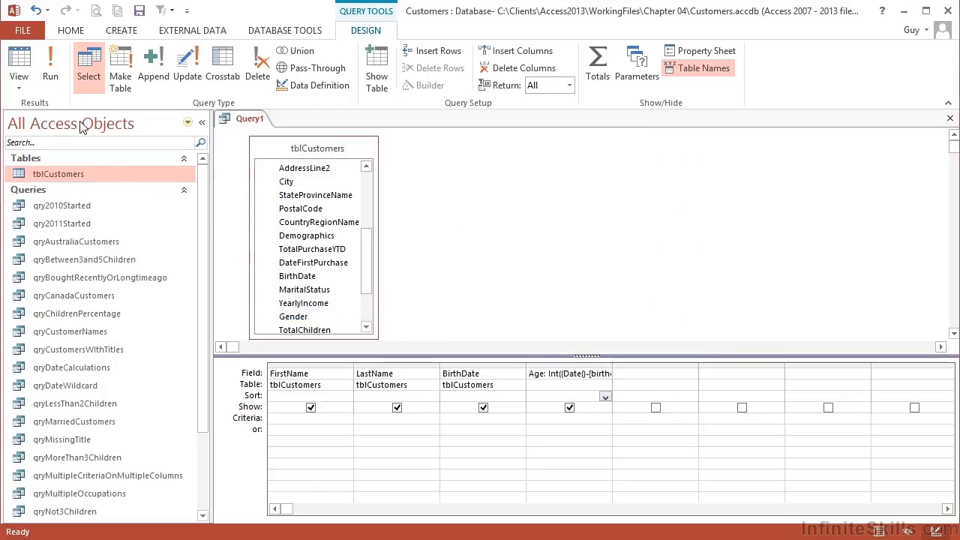
left_click(19, 64)
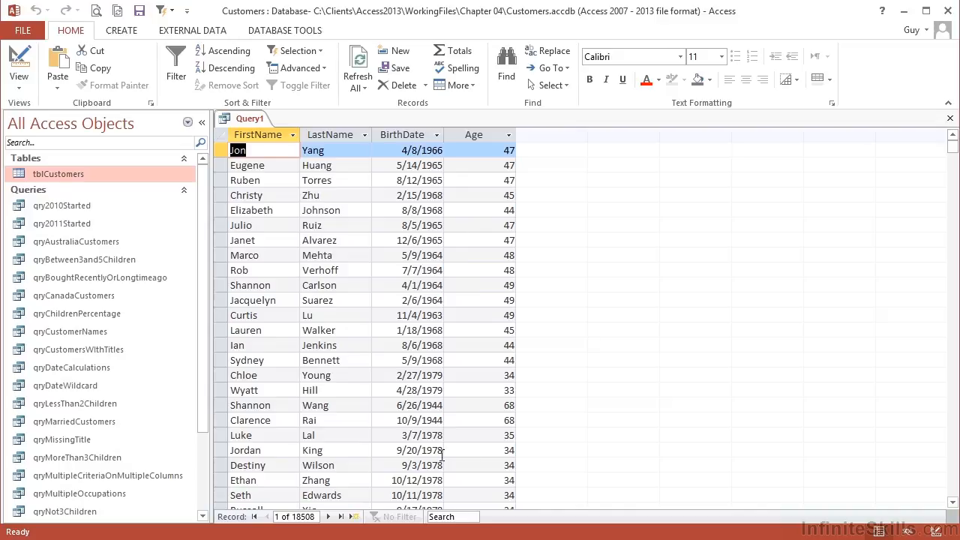
scroll(460, 353, "down", 9)
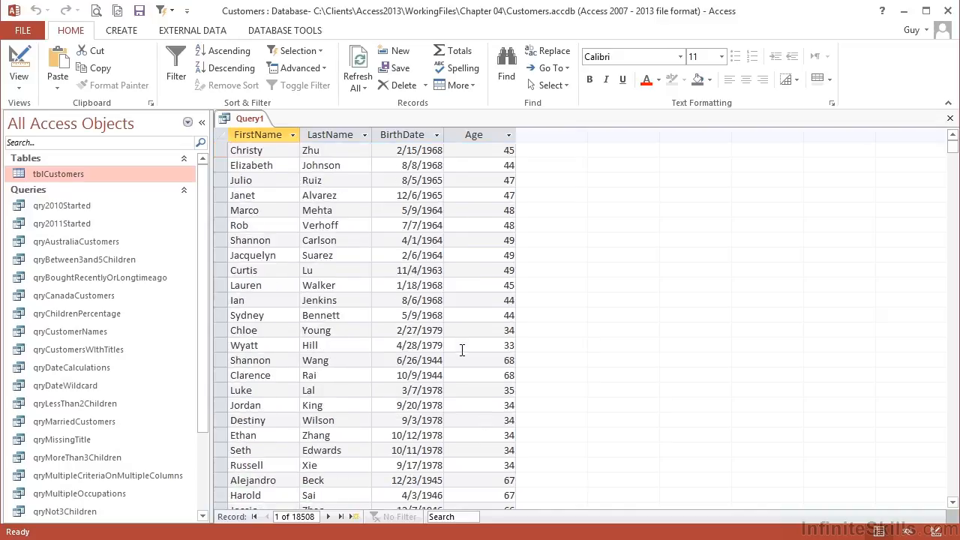
scroll(462, 351, "down", 9)
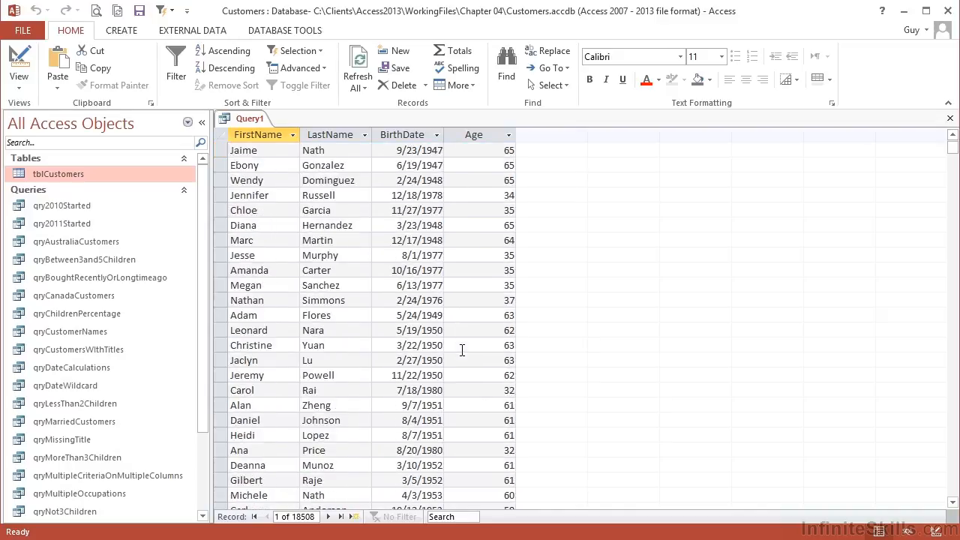
scroll(462, 350, "down", 2)
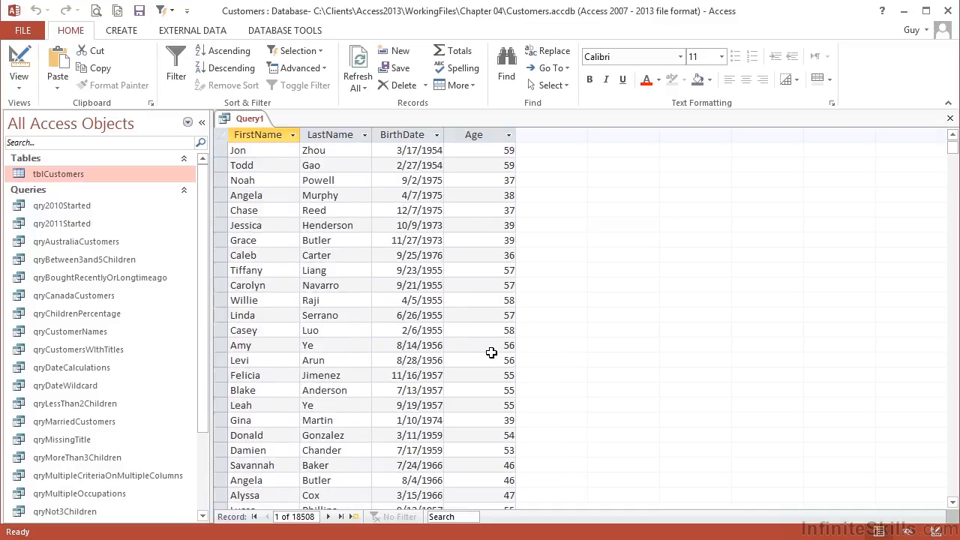
Set the criterion > 55 on the Age field in the query design and view the matching customers
left_click(18, 61)
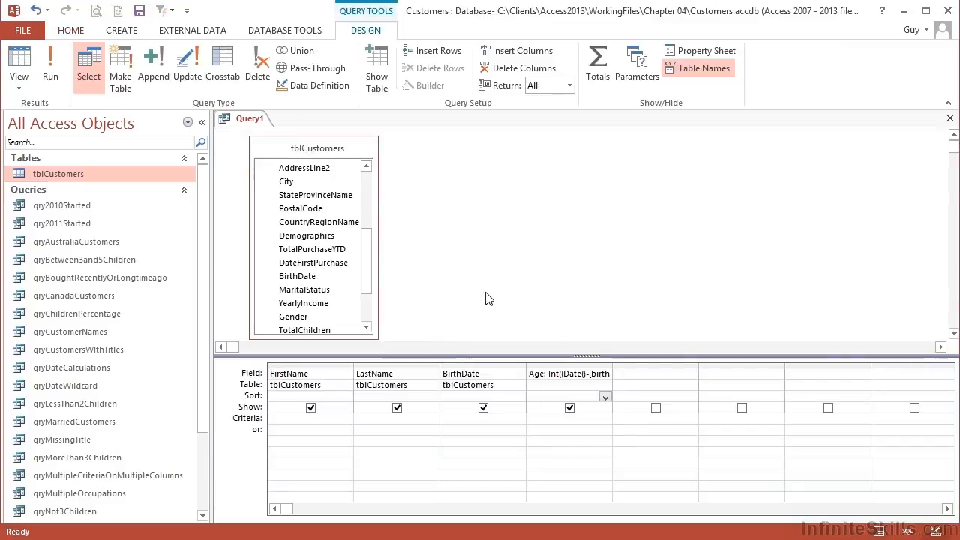
left_click(533, 420)
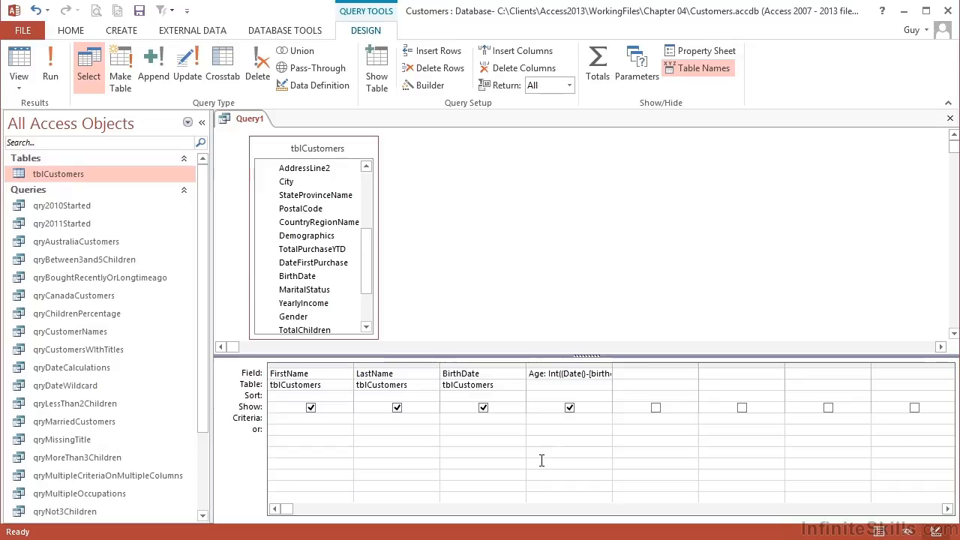
type("> 55")
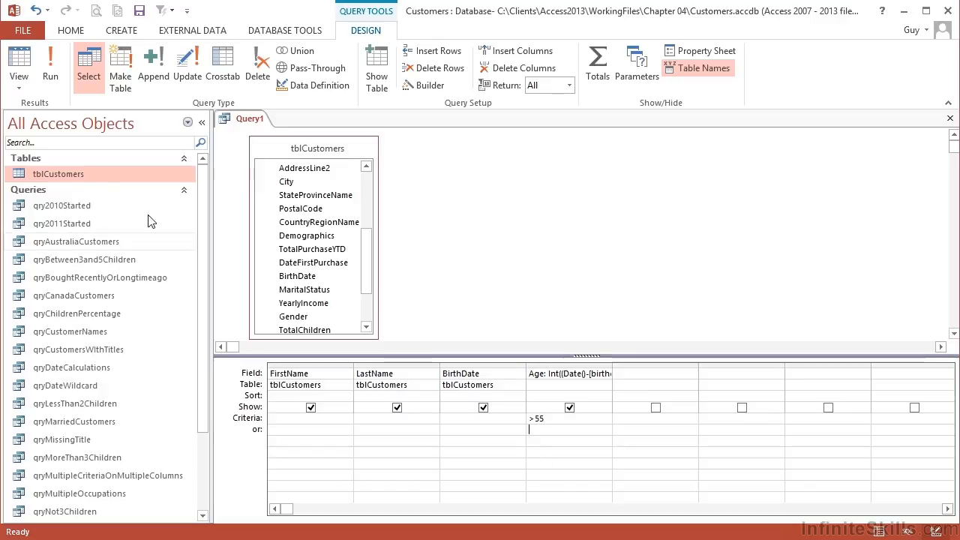
left_click(19, 63)
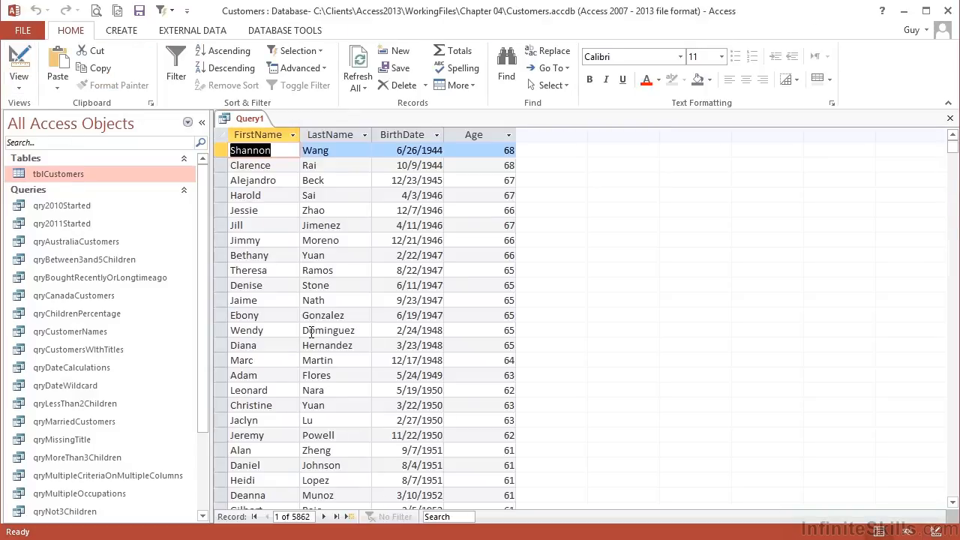
Change the Age criterion to > 66 and browse the resulting customer records
left_click(19, 64)
double_click(538, 418)
type("66")
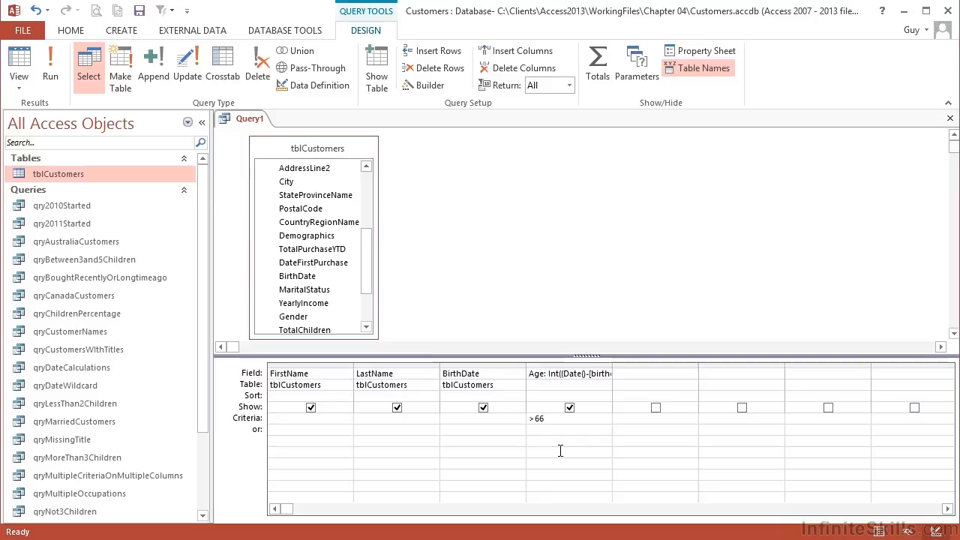
left_click(19, 63)
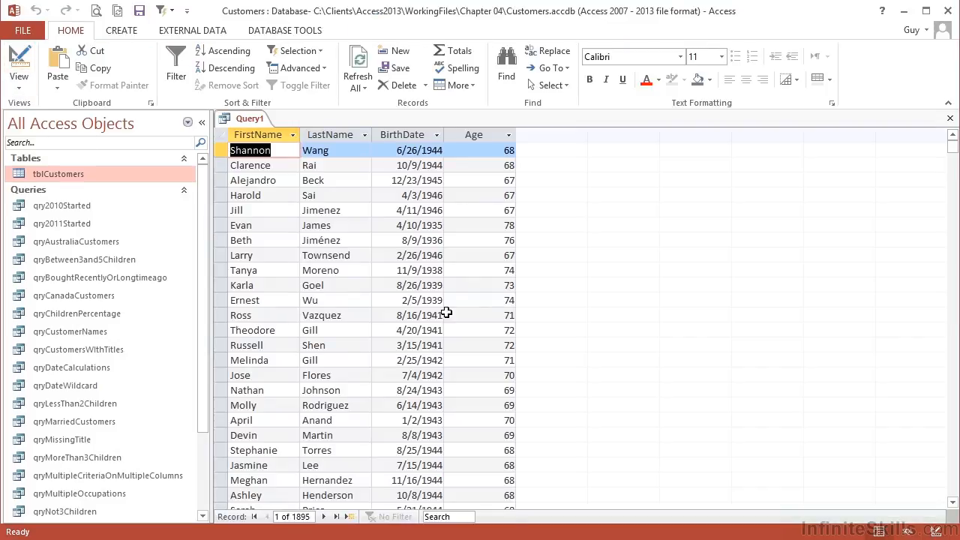
scroll(446, 312, "down", 15)
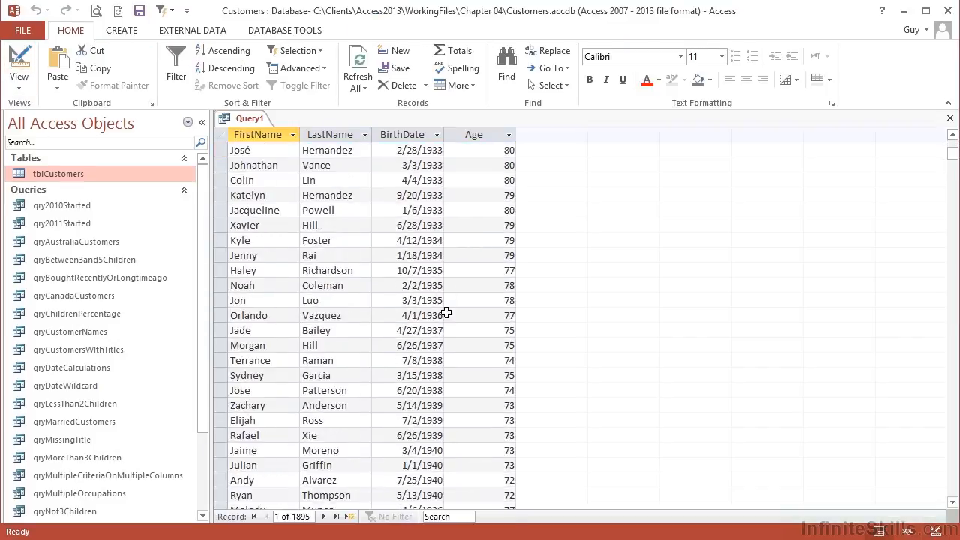
scroll(446, 312, "down", 5)
scroll(447, 312, "up", 5)
scroll(446, 312, "down", 13)
scroll(446, 312, "up", 7)
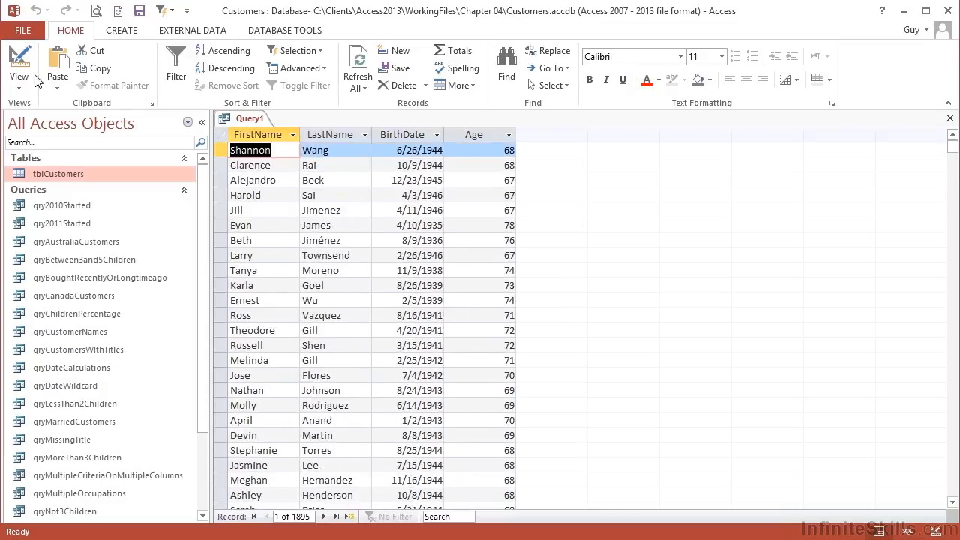
Change the Age criterion to < 18 in the query design and view the matching customers
left_click(16, 57)
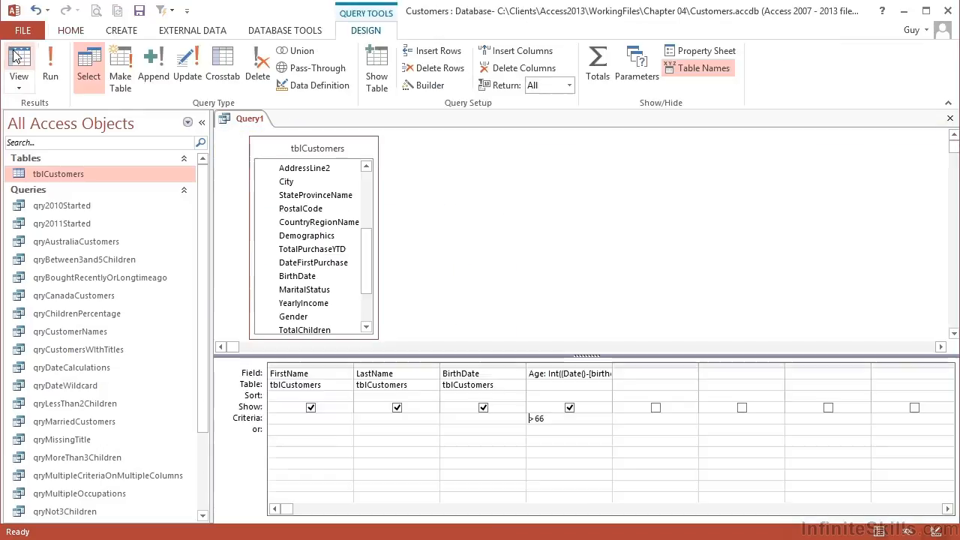
double_click(546, 419)
type("<")
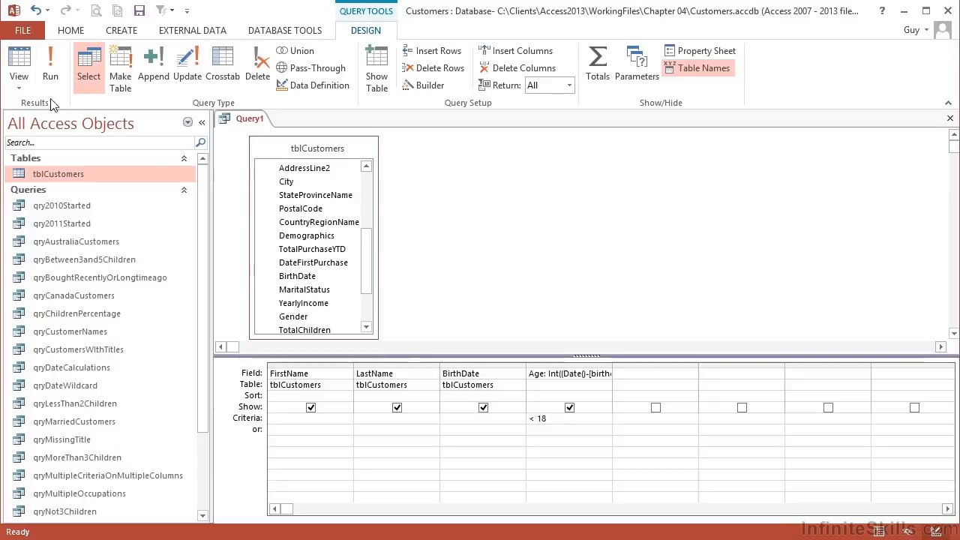
left_click(21, 62)
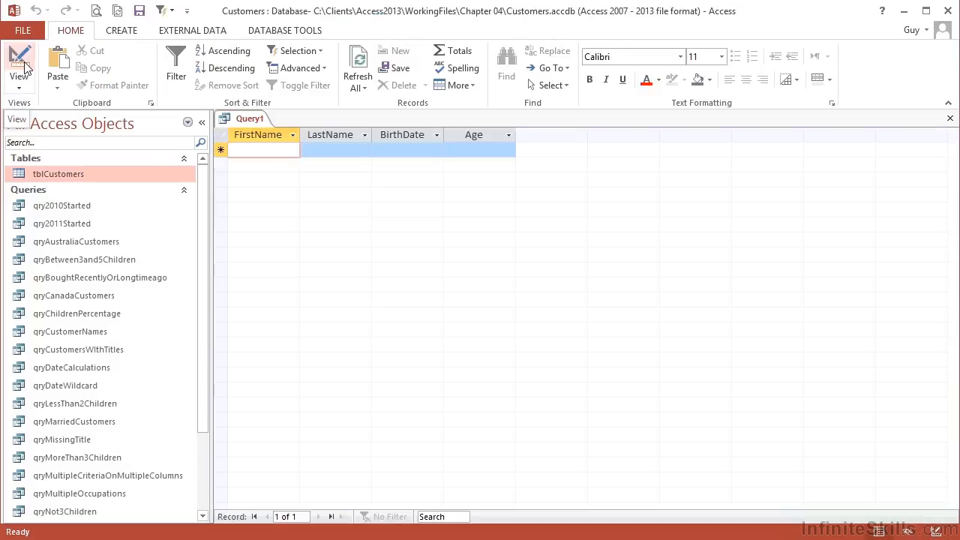
Set the Age criterion to <24, view the matching customers, and return to the query design
left_click(21, 61)
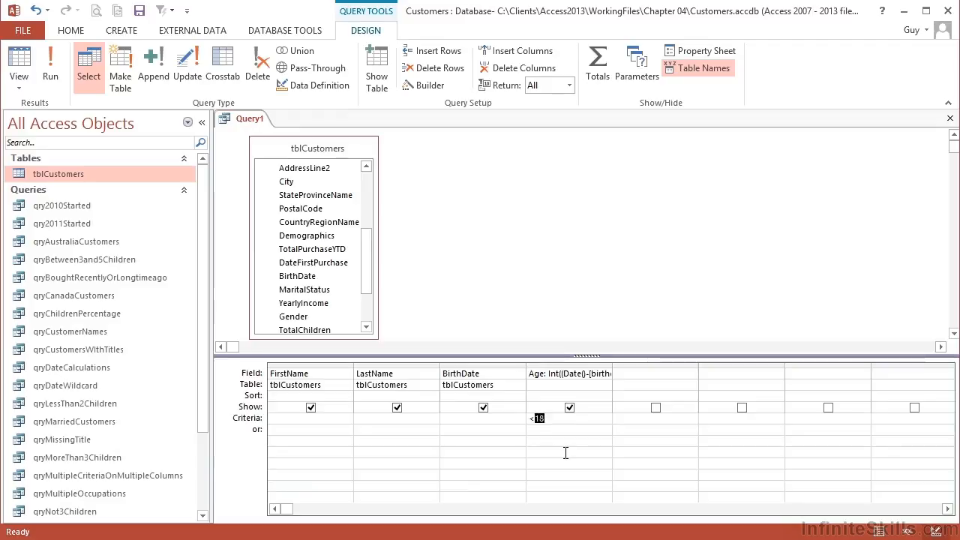
type("24")
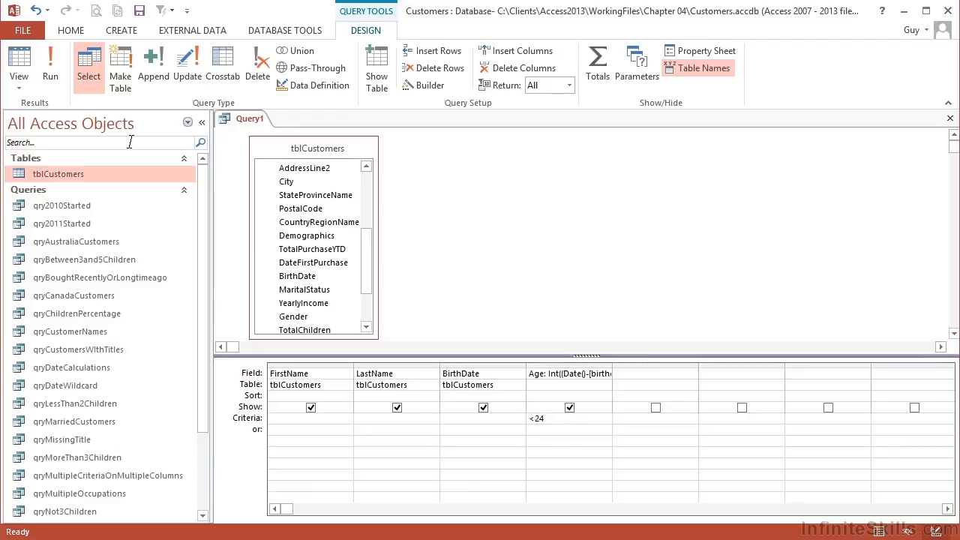
left_click(19, 62)
left_click(19, 61)
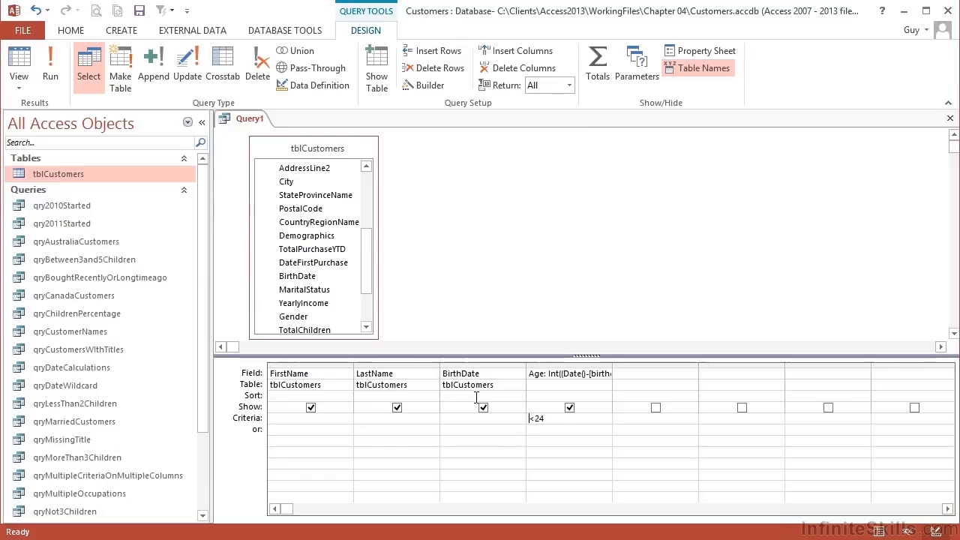
Save the query as qryAgesOfCustomers
key("ctrl+s")
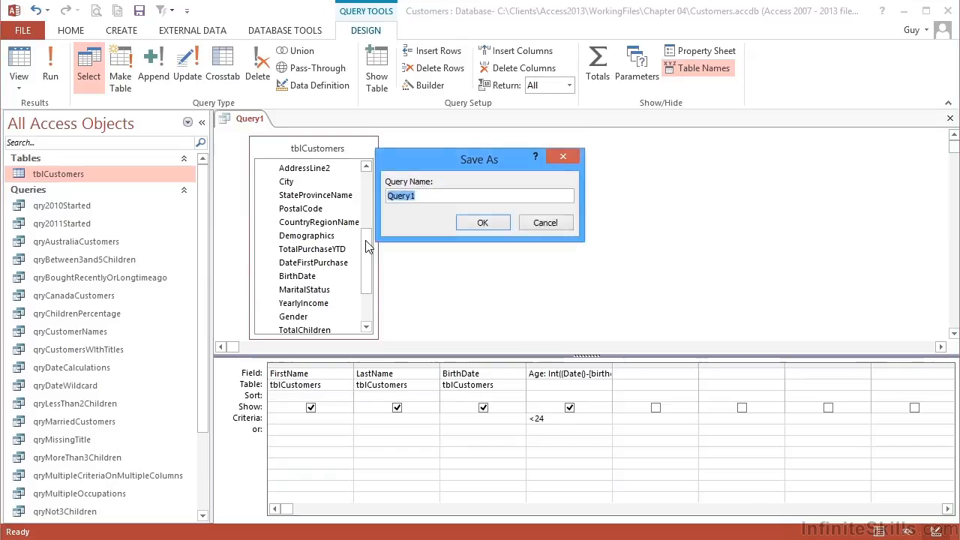
type("qryAgesOfCustomers")
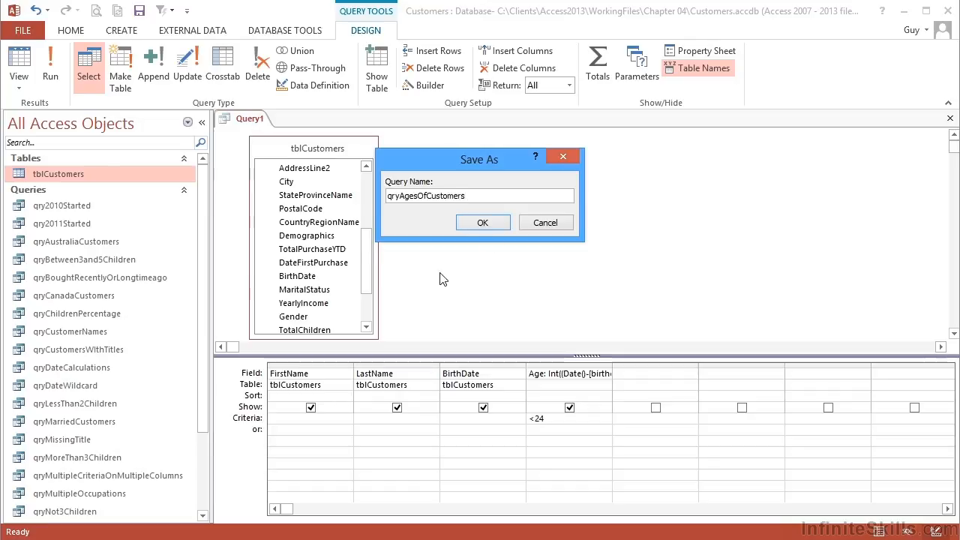
key("Return")
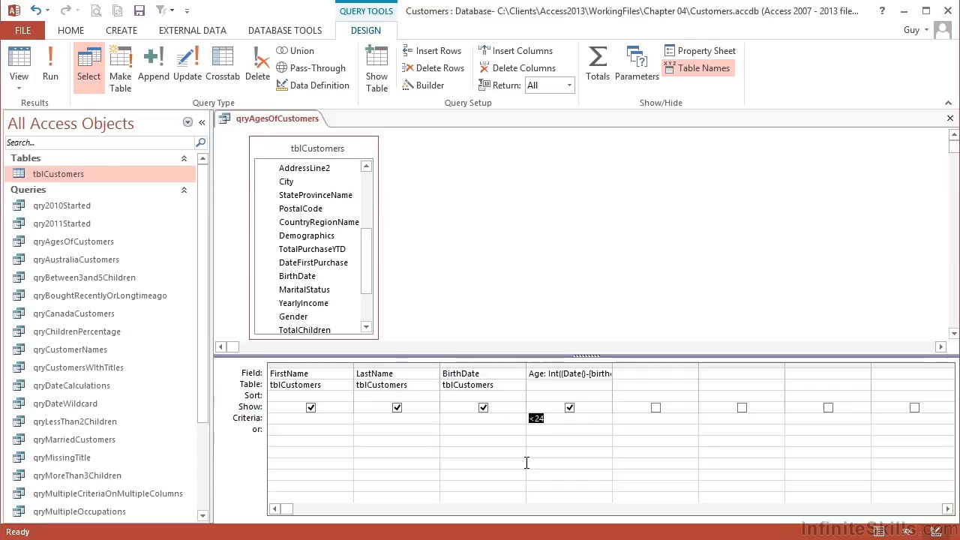
Remove the criterion from the Age field and open its expression in the Zoom window
key("Delete")
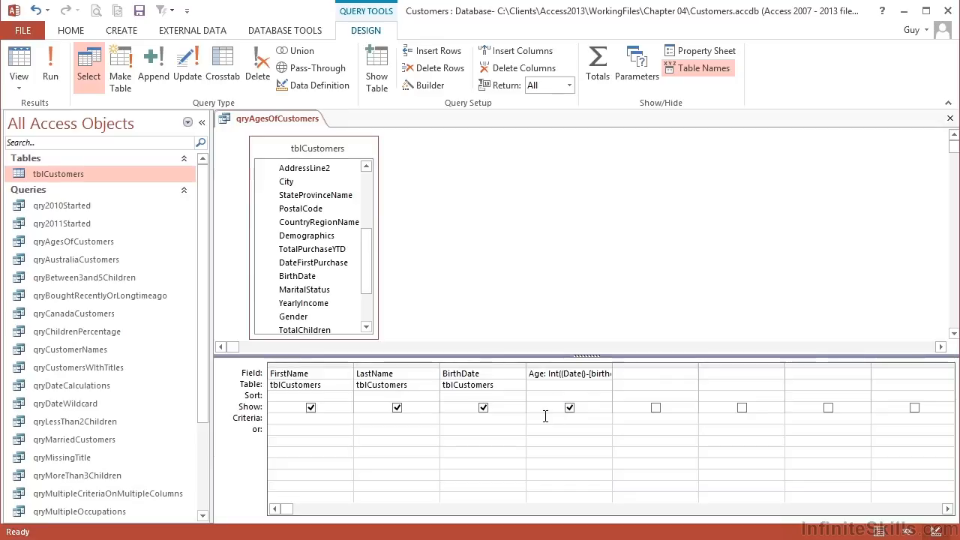
left_click(557, 373)
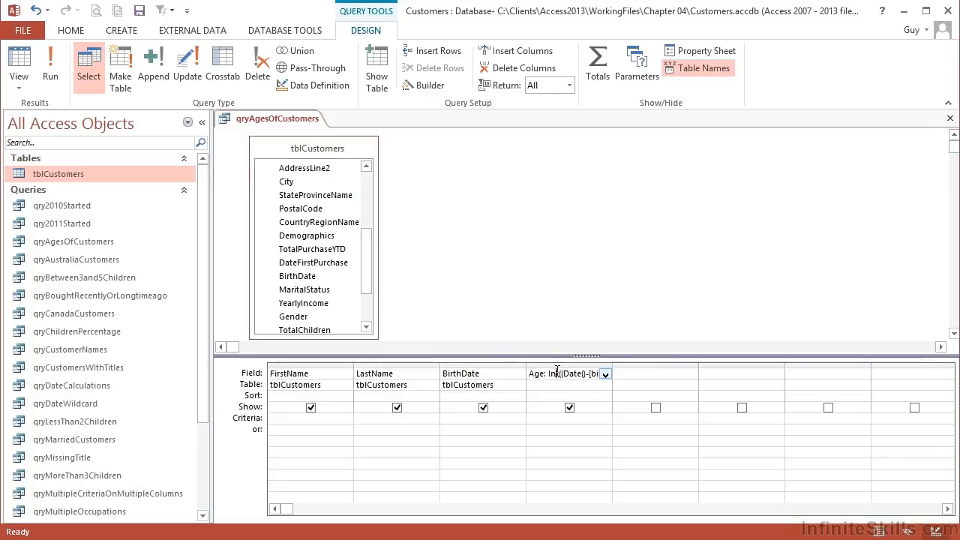
key("shift+F2")
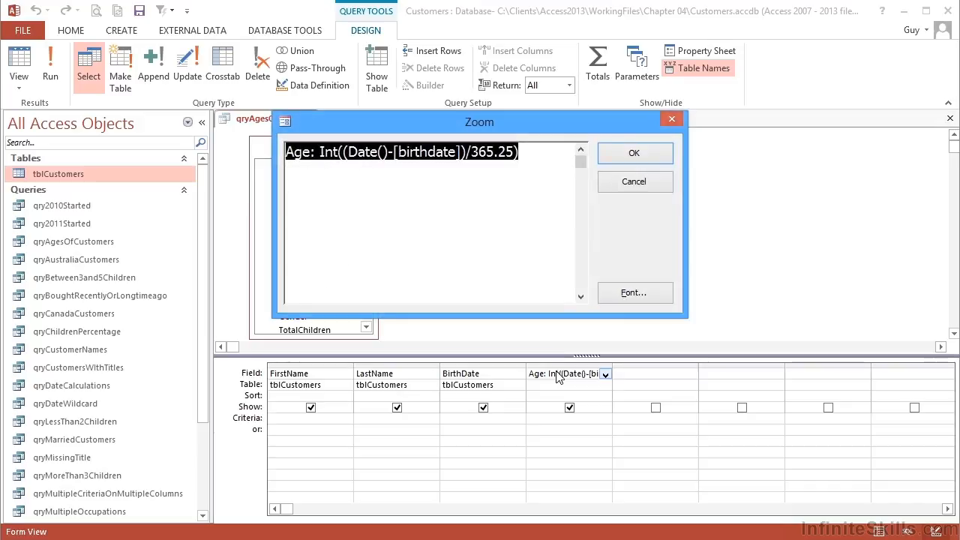